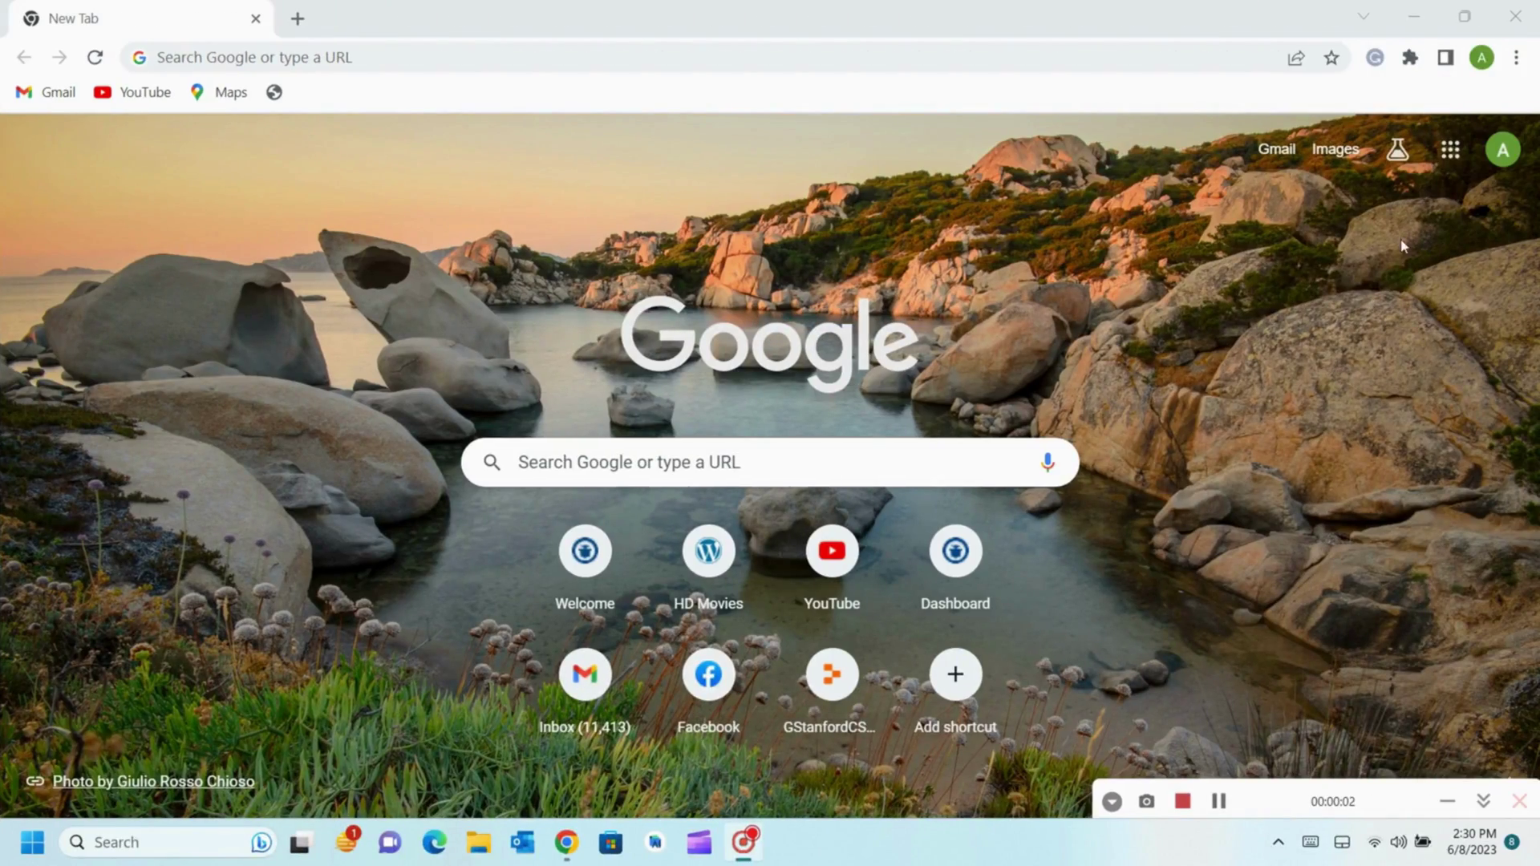
Open Chrome's Extensions page and search 'tubebuddy' to confirm TubeBuddy is enabled.
left_click(1516, 57)
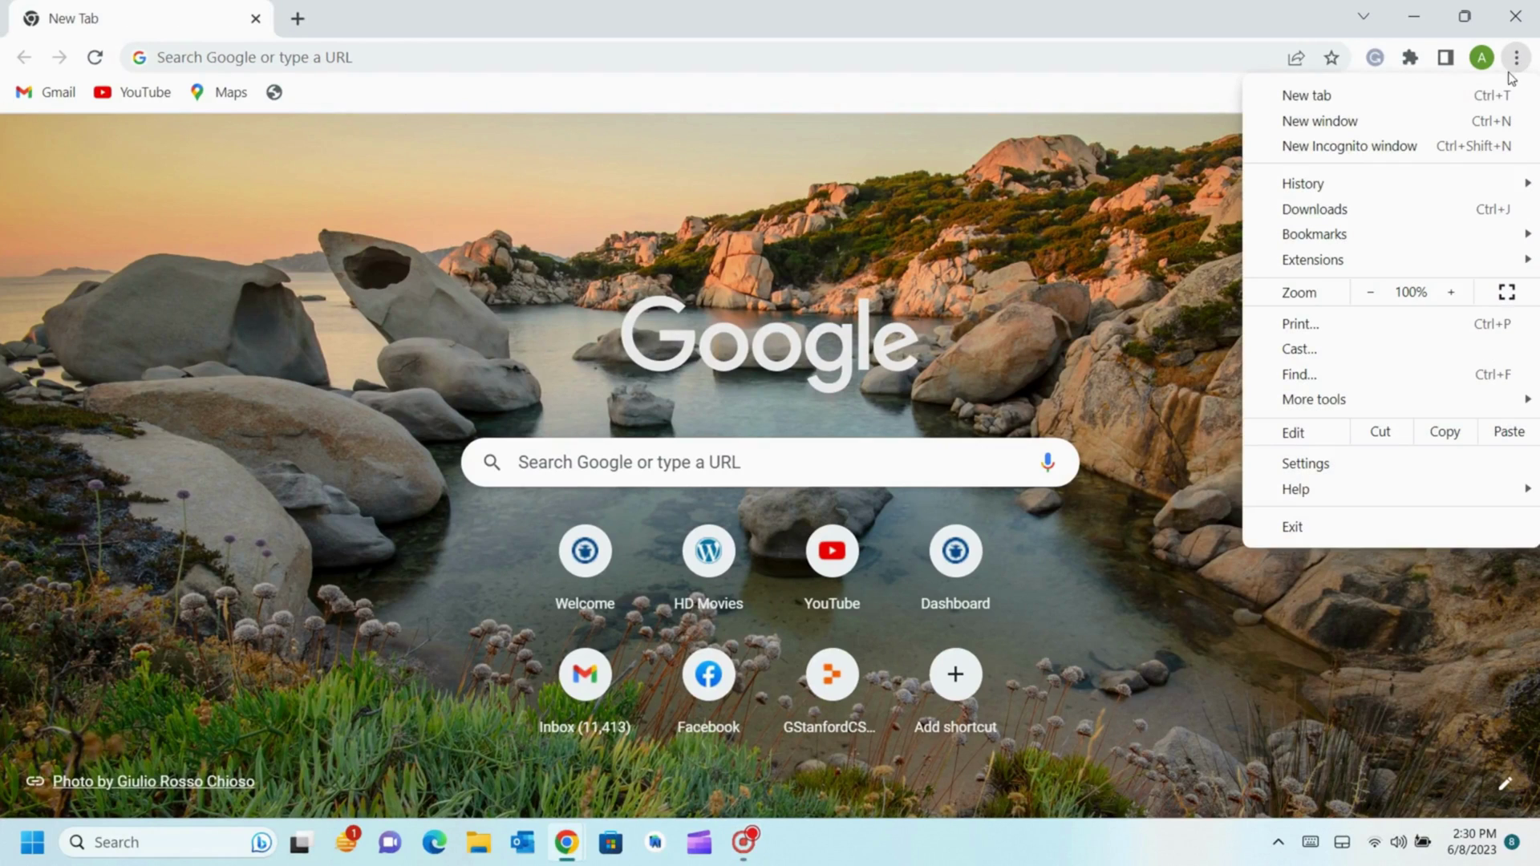
mouse_move(1385, 257)
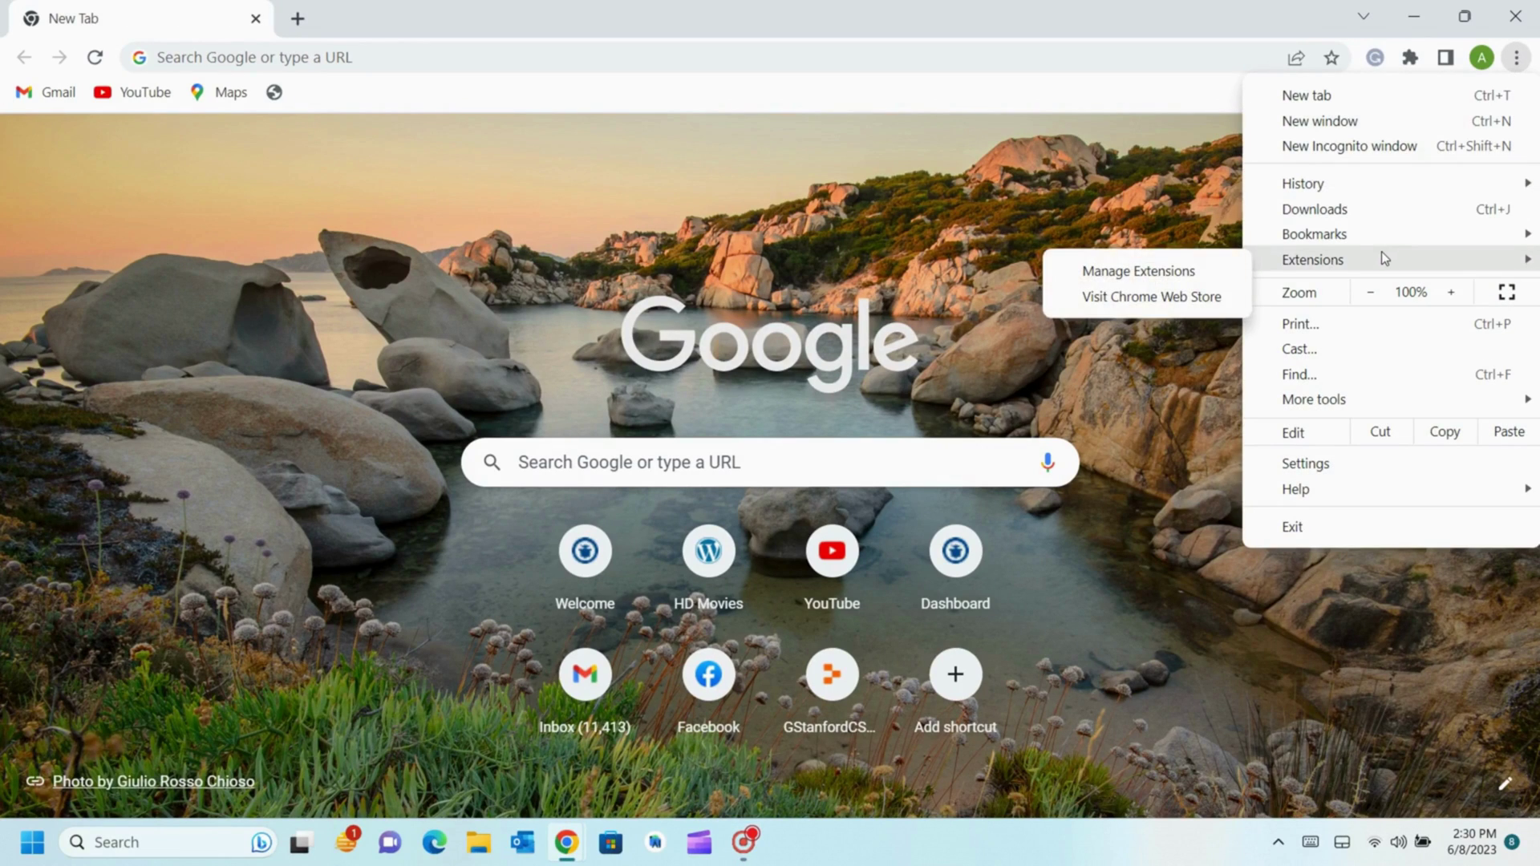
left_click(1195, 272)
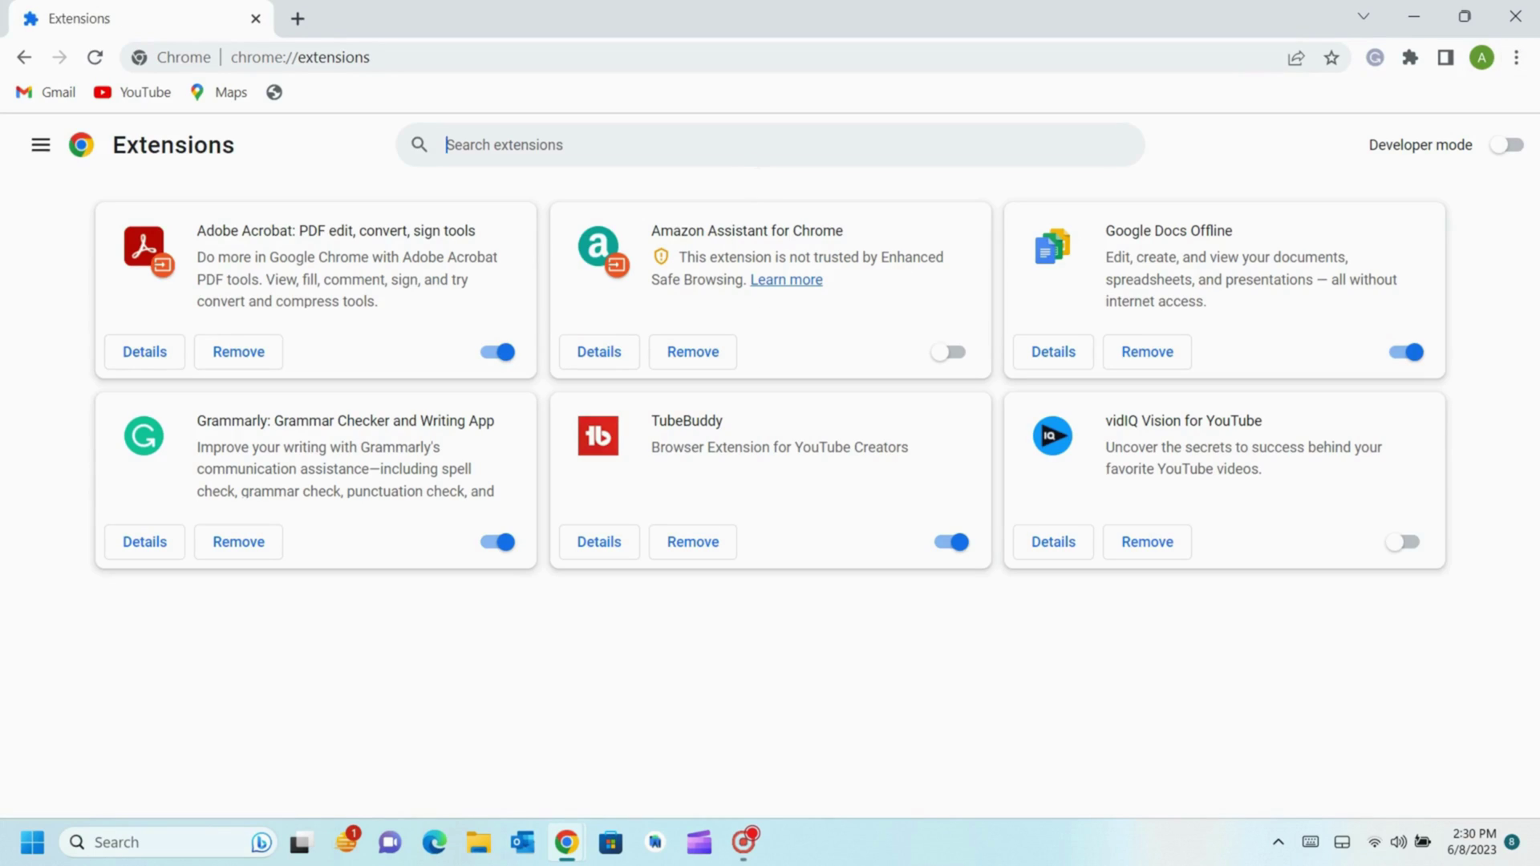
type("tub")
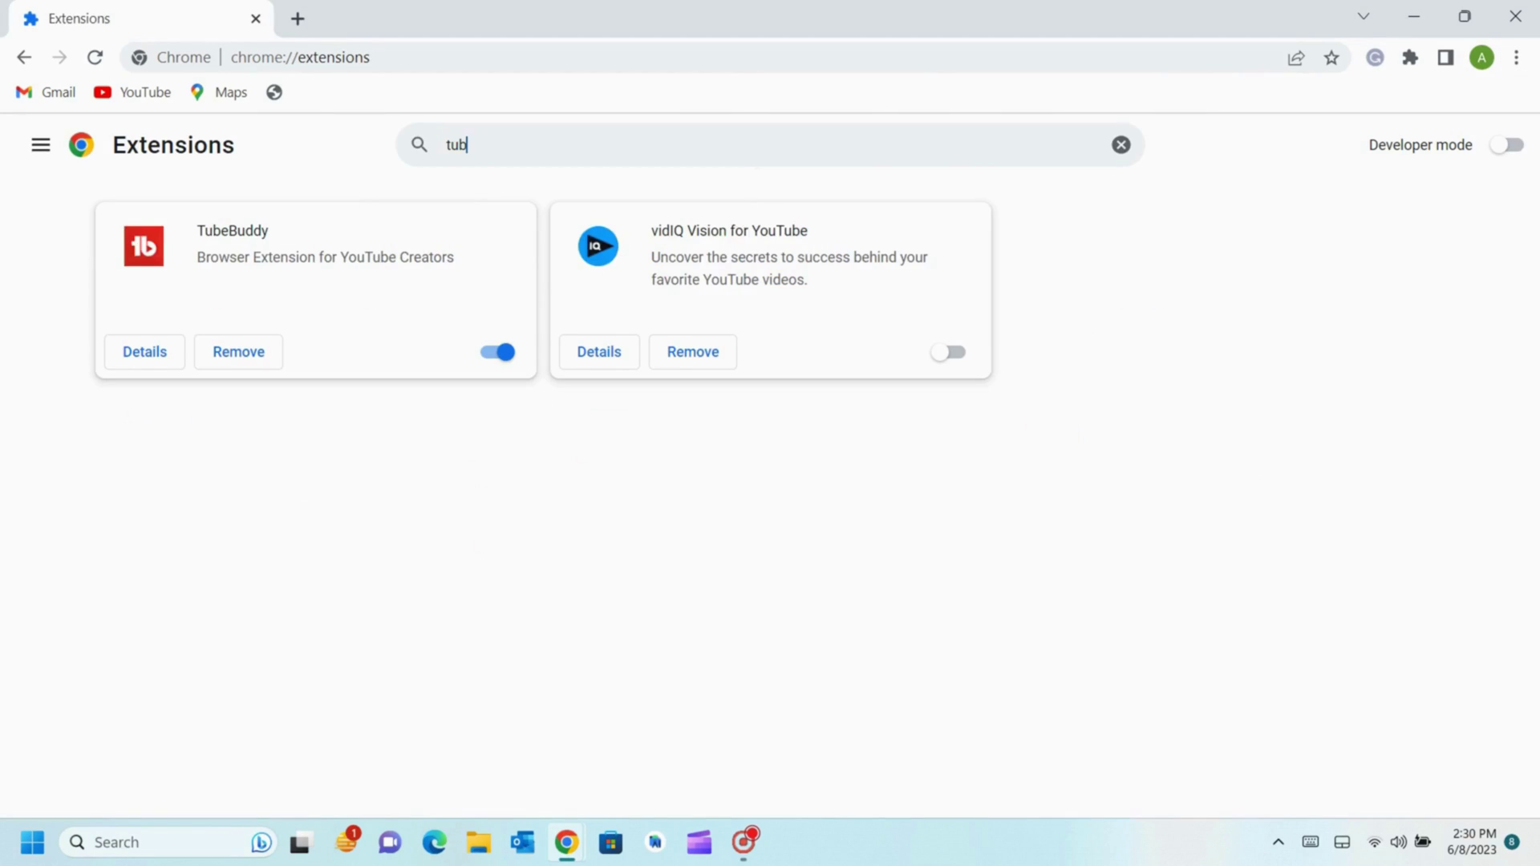
type("ebuddy")
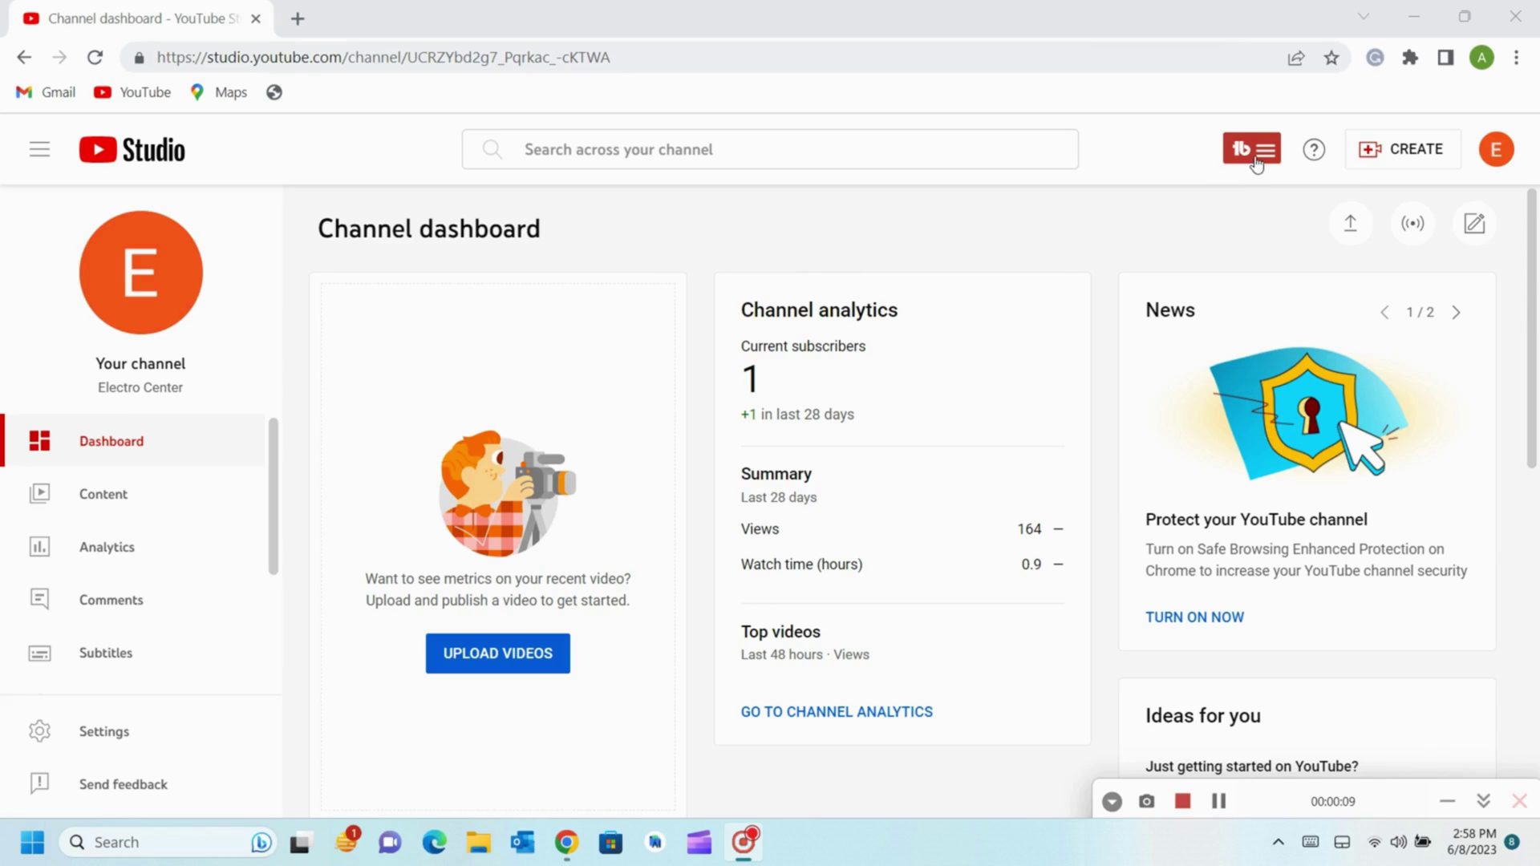
Launch TubeBuddy's Keyword Explorer tool over the YouTube Studio dashboard.
left_click(1256, 149)
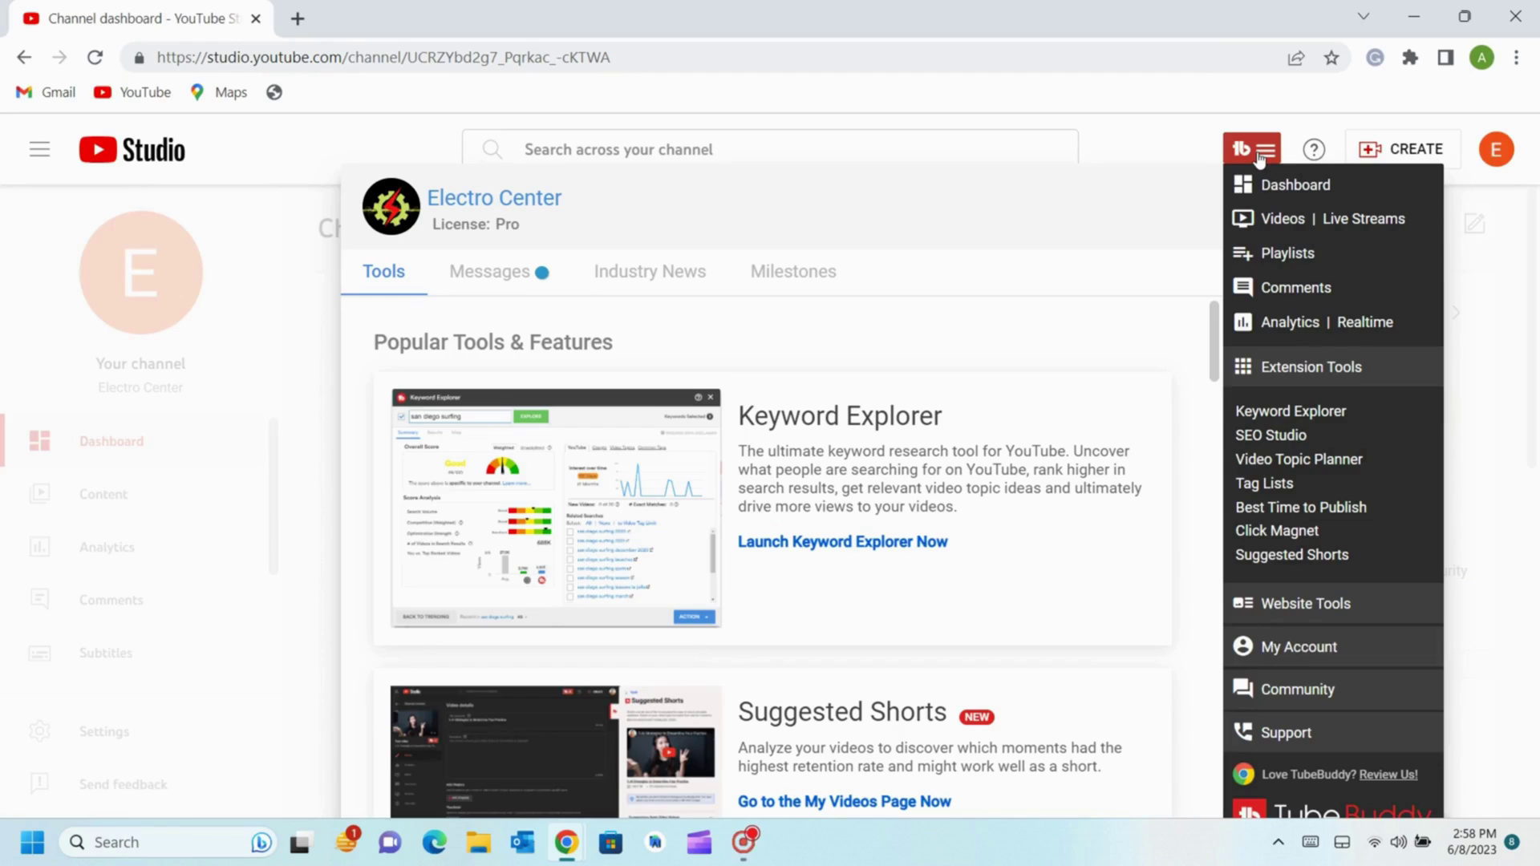
left_click(1276, 413)
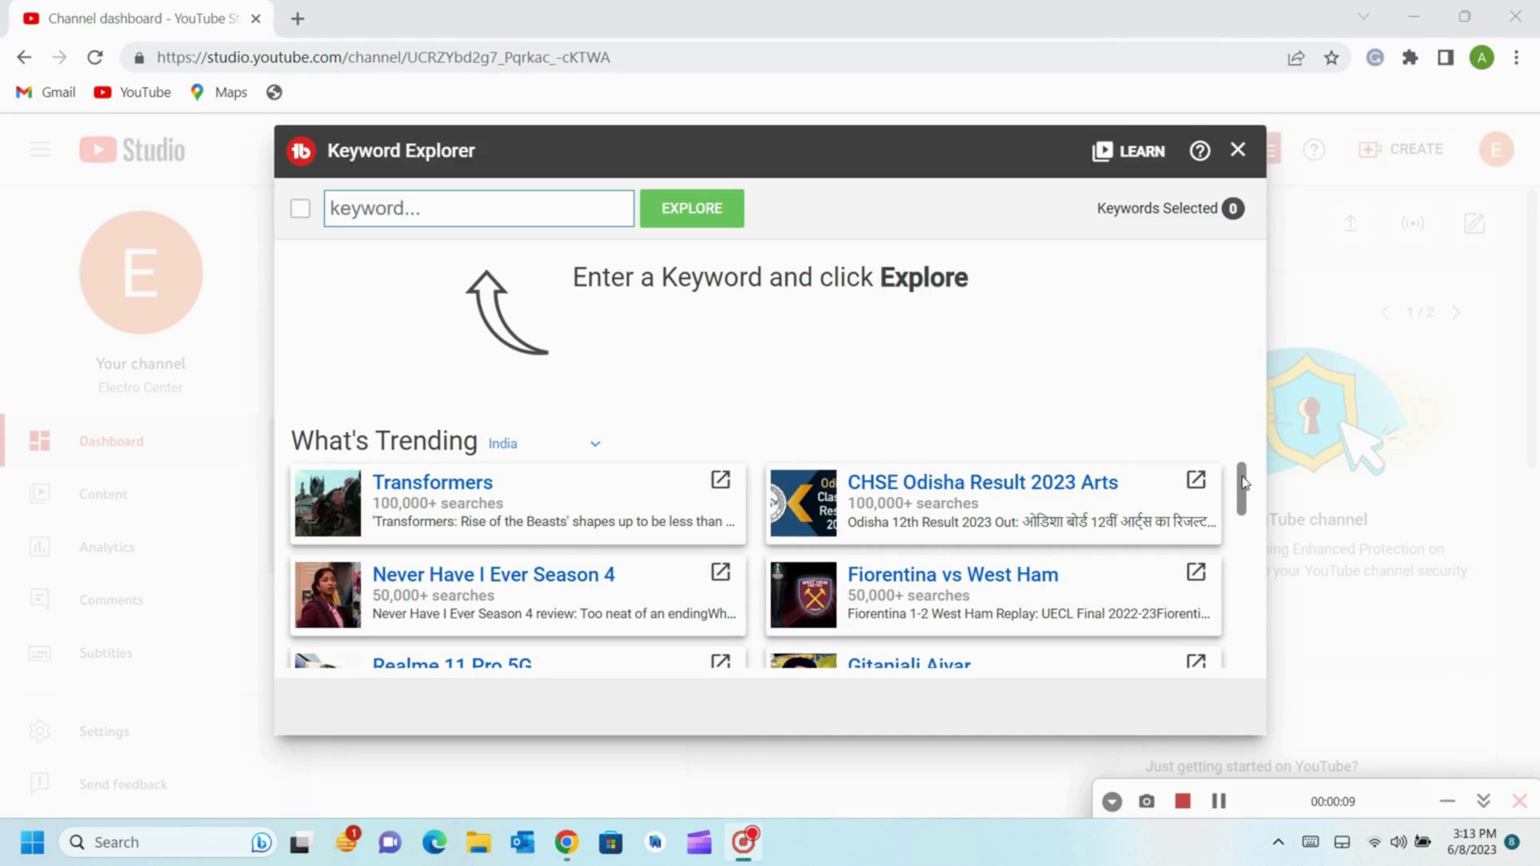
left_click_drag(1243, 482, 1251, 636)
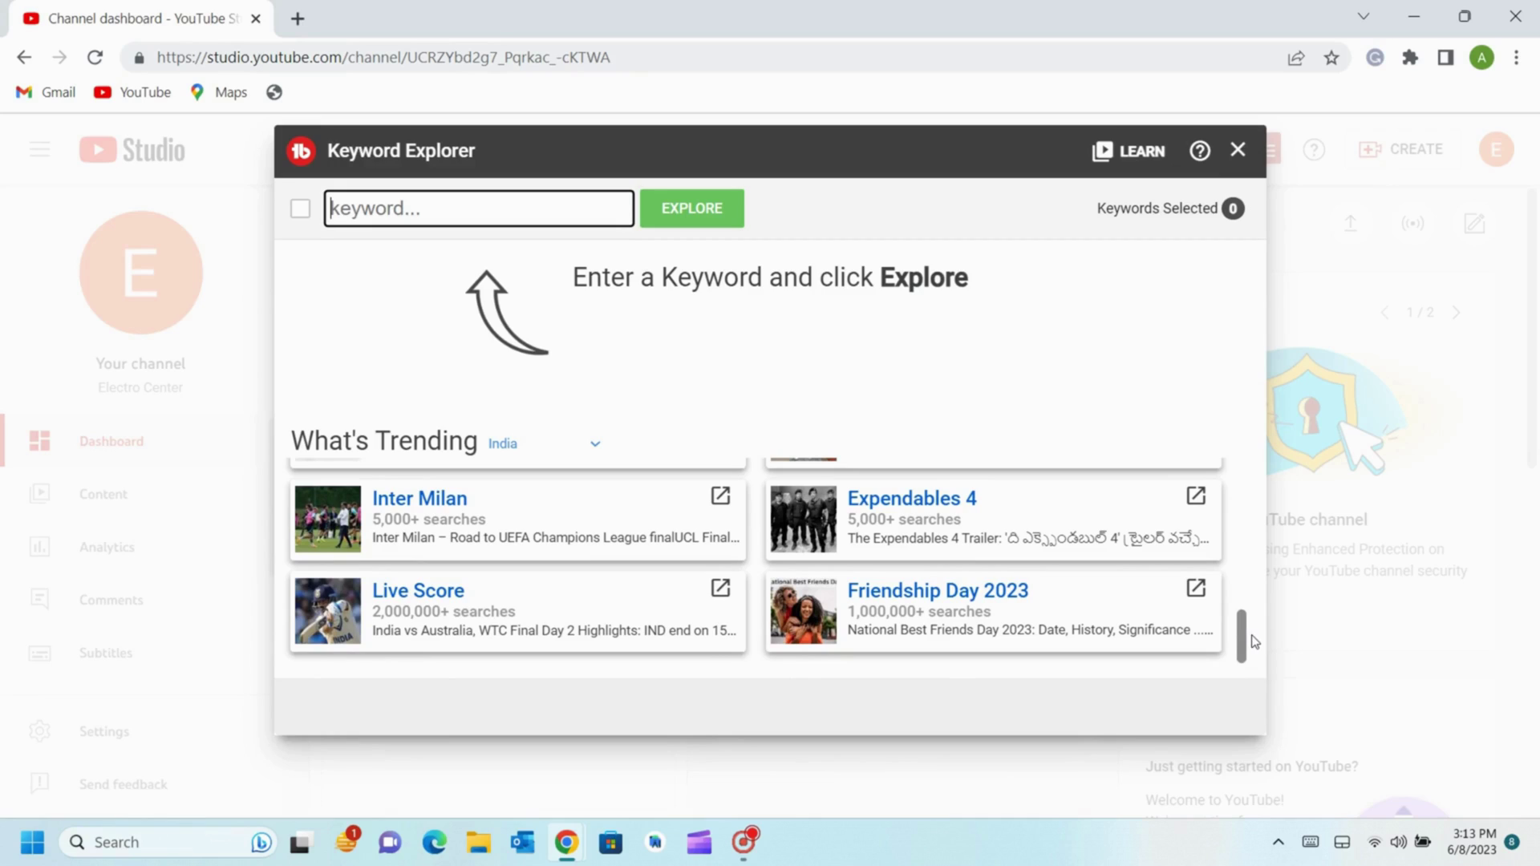
Open the What's Trending country list and scroll through the countries.
mouse_move(739, 862)
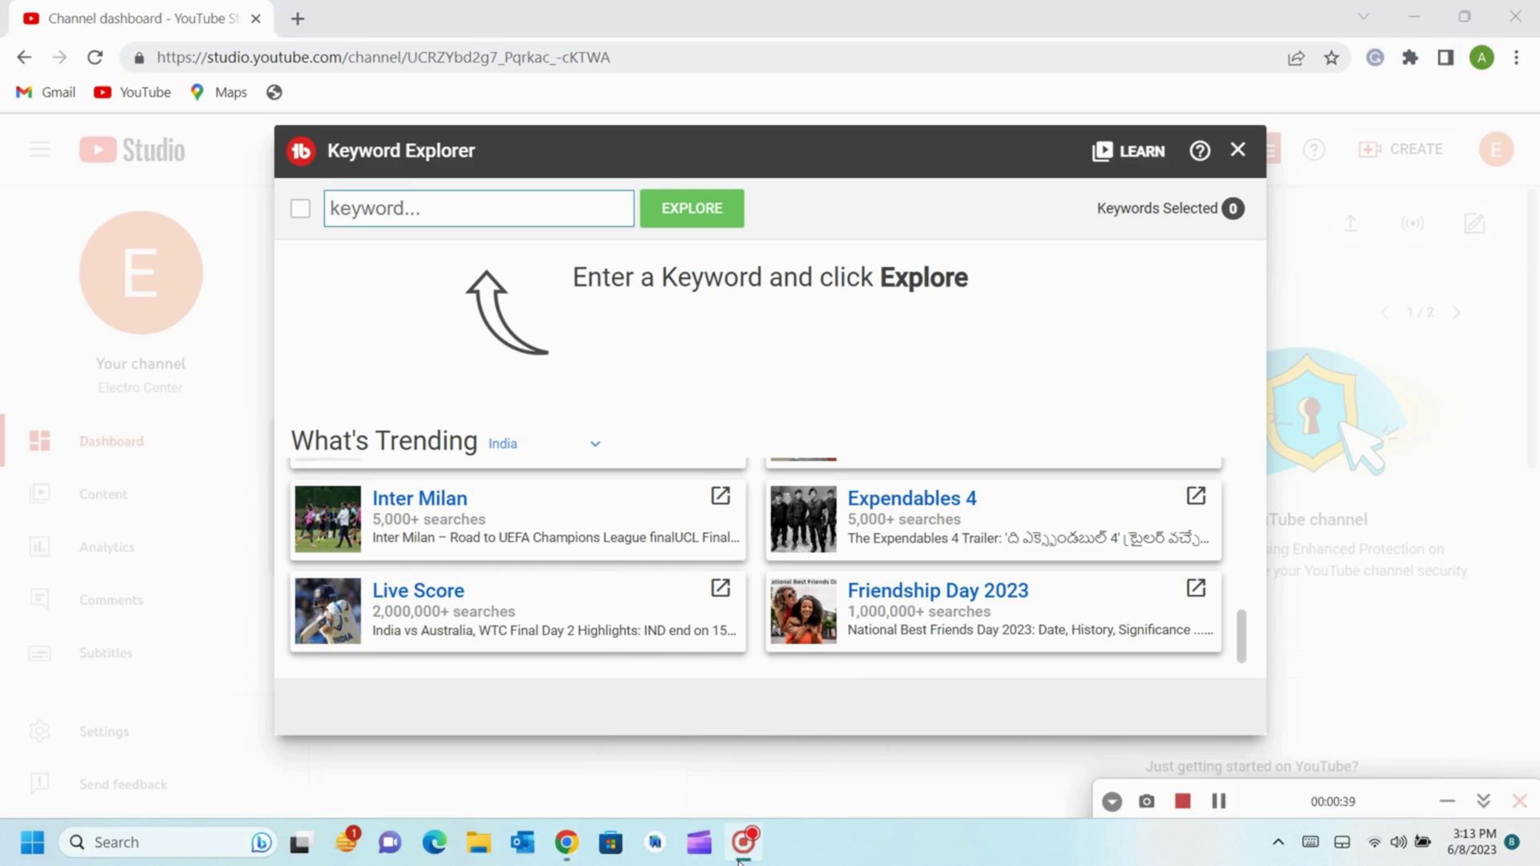
left_click(594, 446)
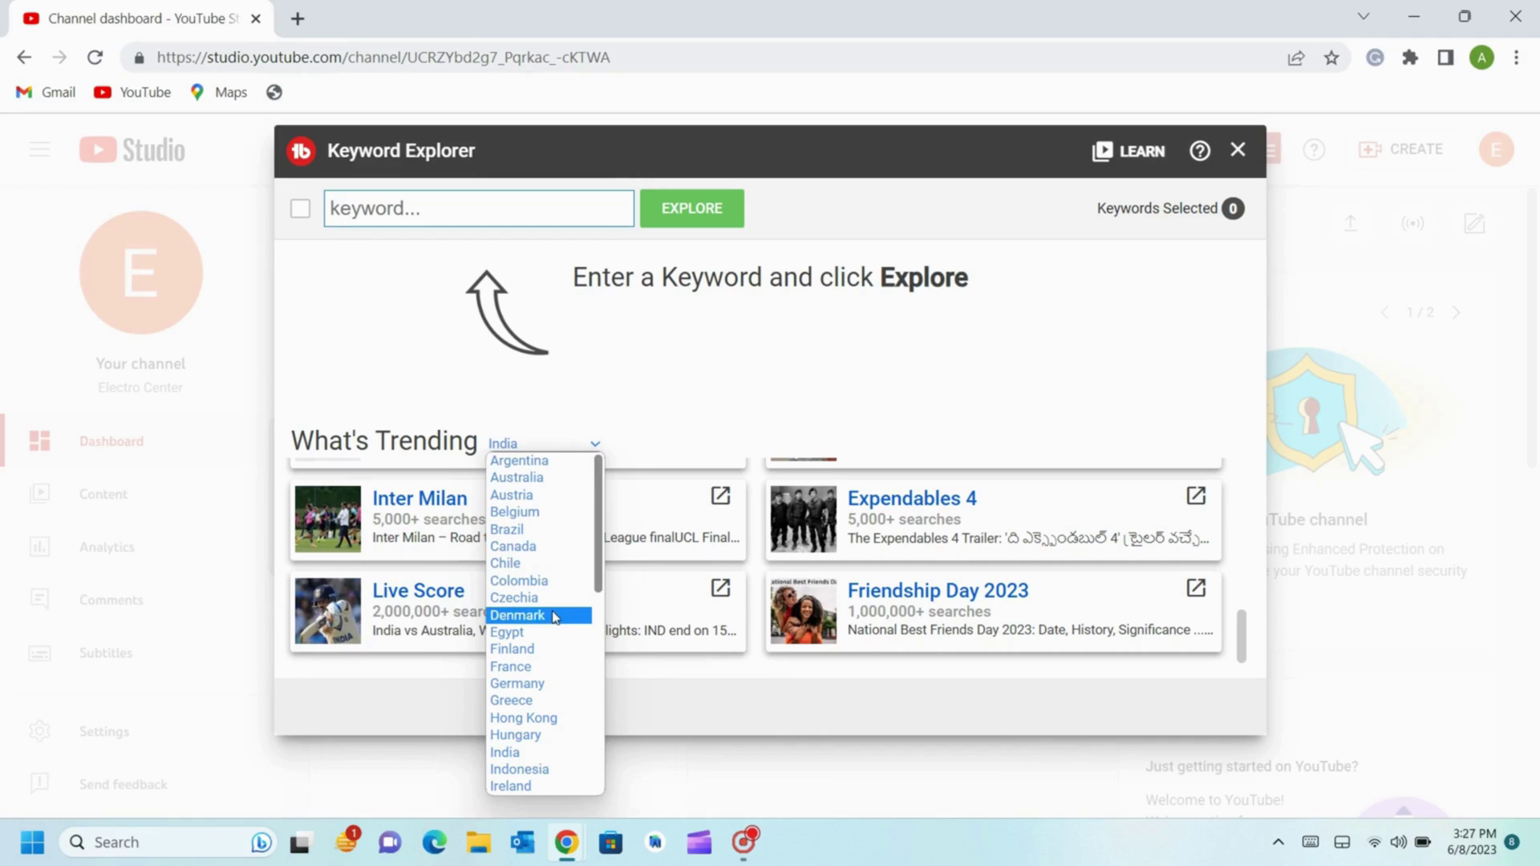
scroll(551, 642, "down", 5)
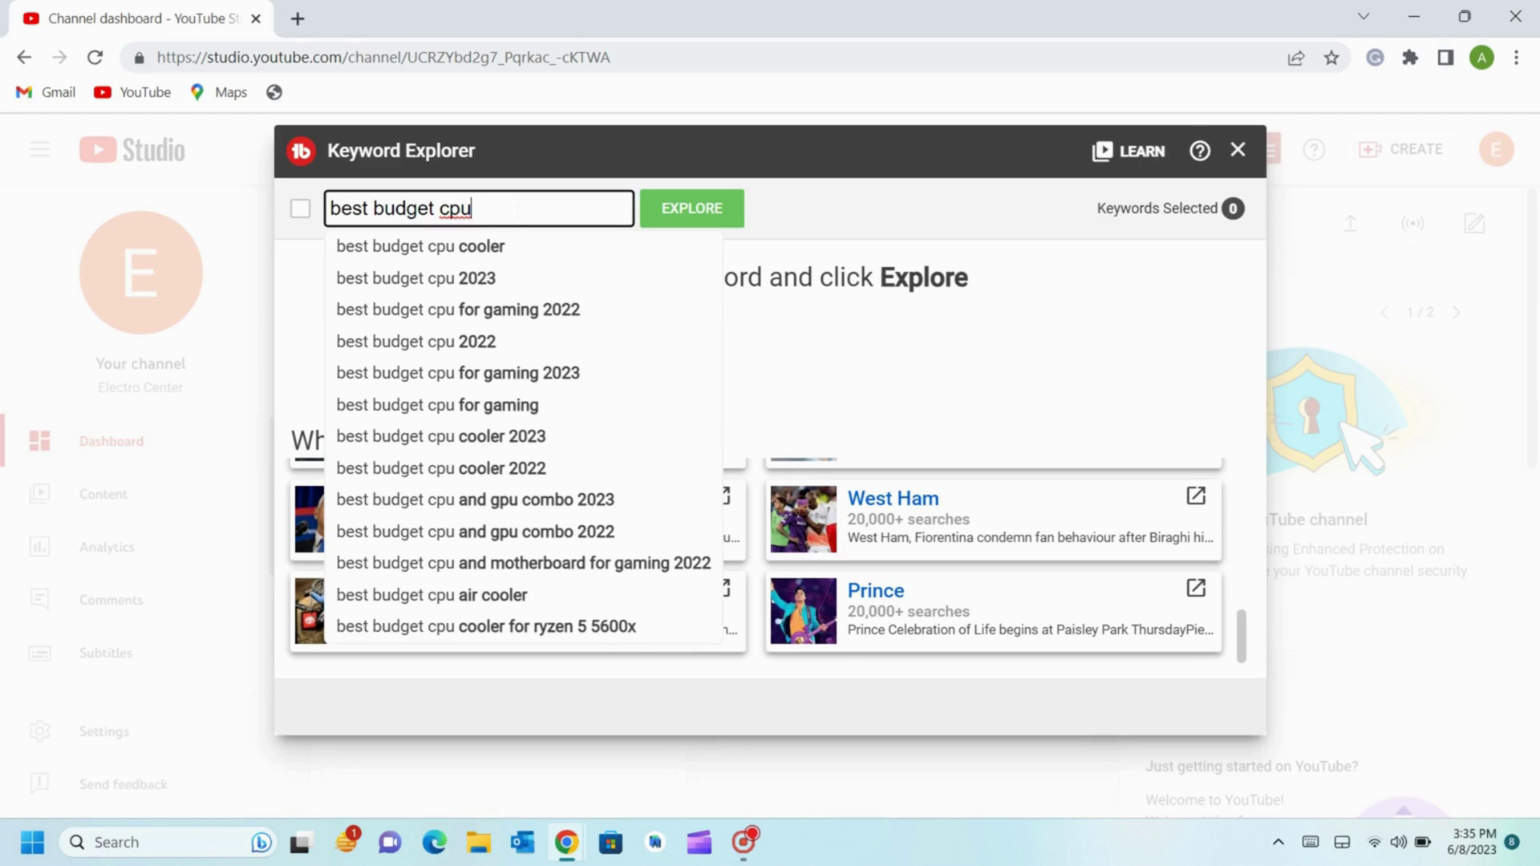
Replace the old keyword with 'budget cpu 2023' in the Keyword Explorer search box.
key("BackSpace")
key("BackSpace")
key("BackSpace")
key("BackSpace")
key("BackSpace")
key("BackSpace")
key("BackSpace")
key("BackSpace")
key("BackSpace")
key("BackSpace")
key("BackSpace")
key("BackSpace")
key("BackSpace")
key("BackSpace")
key("BackSpace")
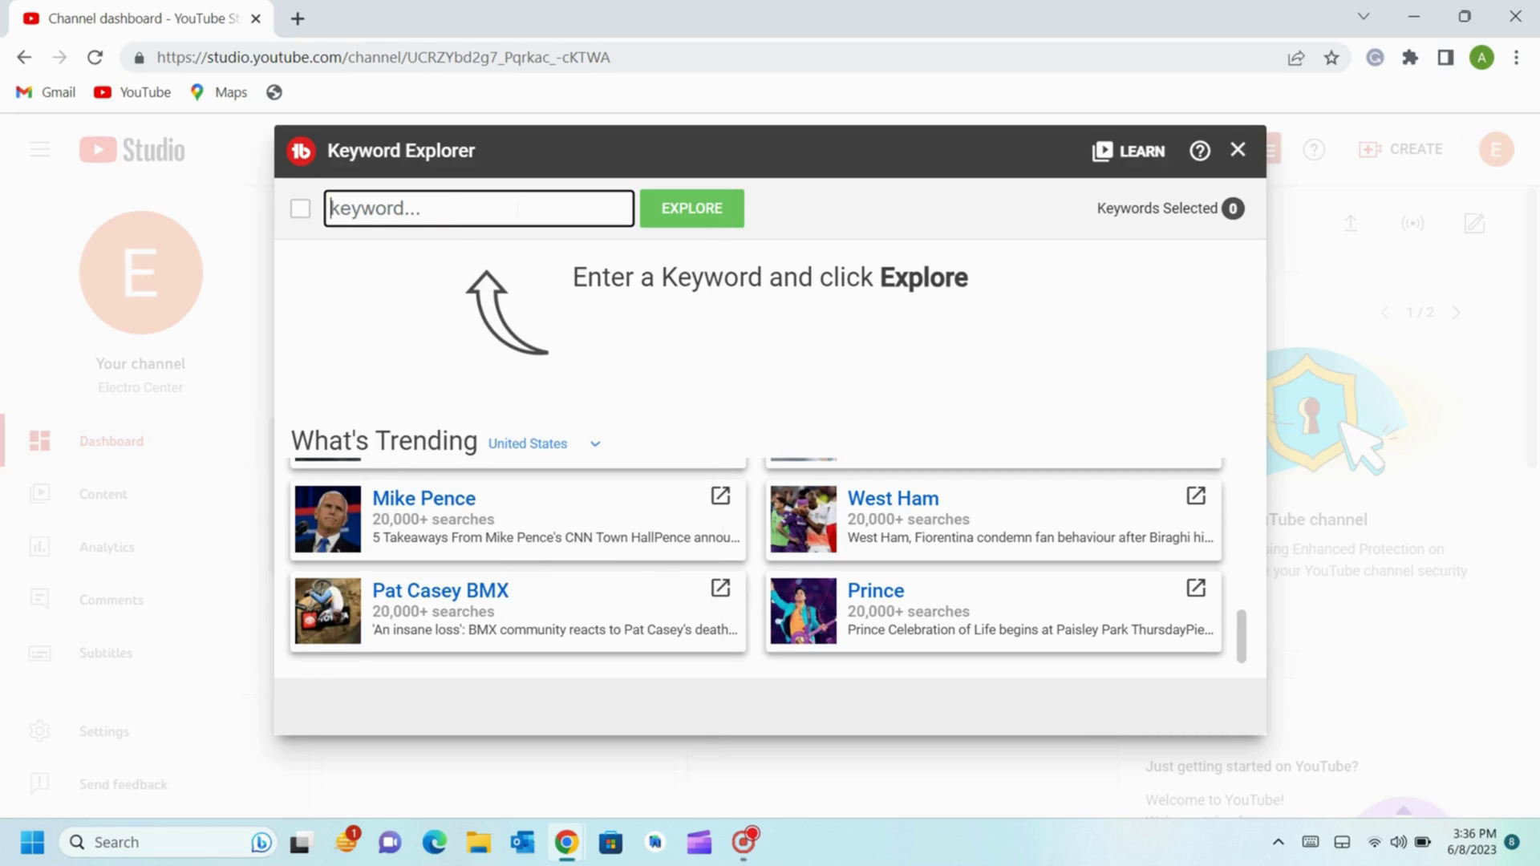
type("budget ")
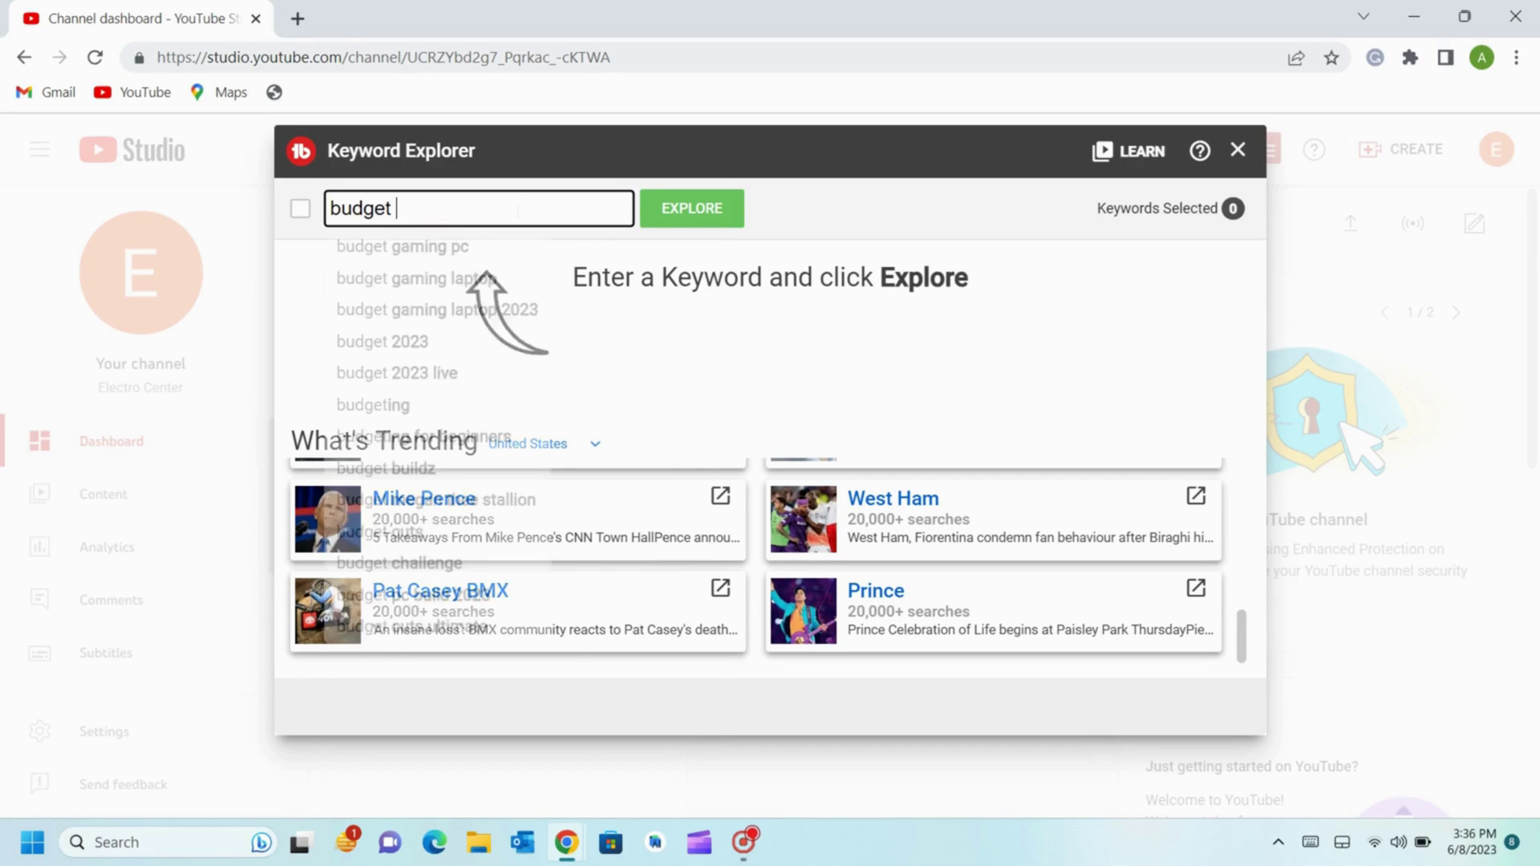
type("cpu 2")
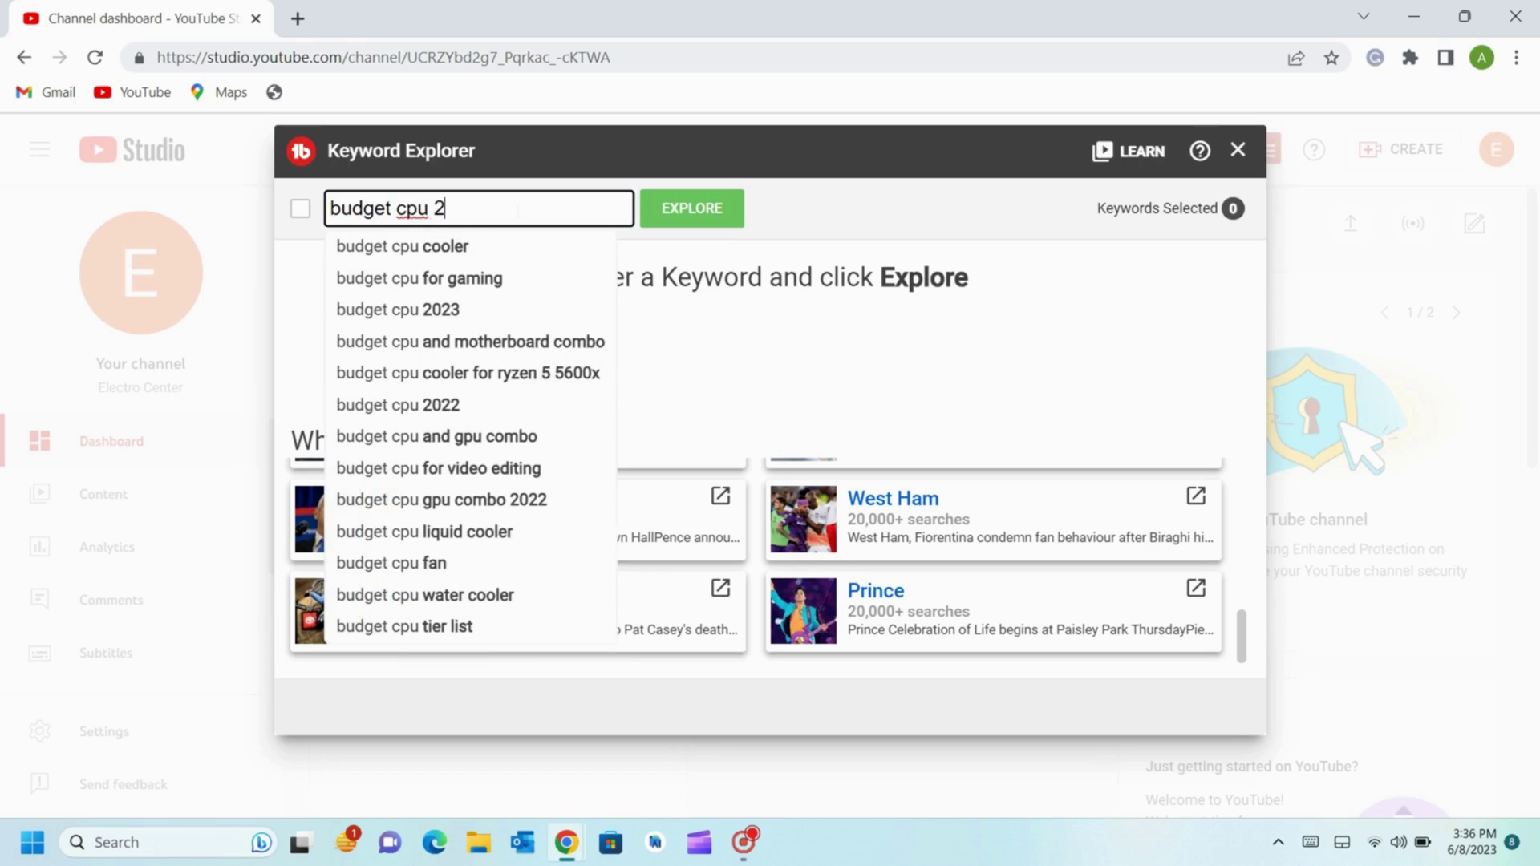
type("023")
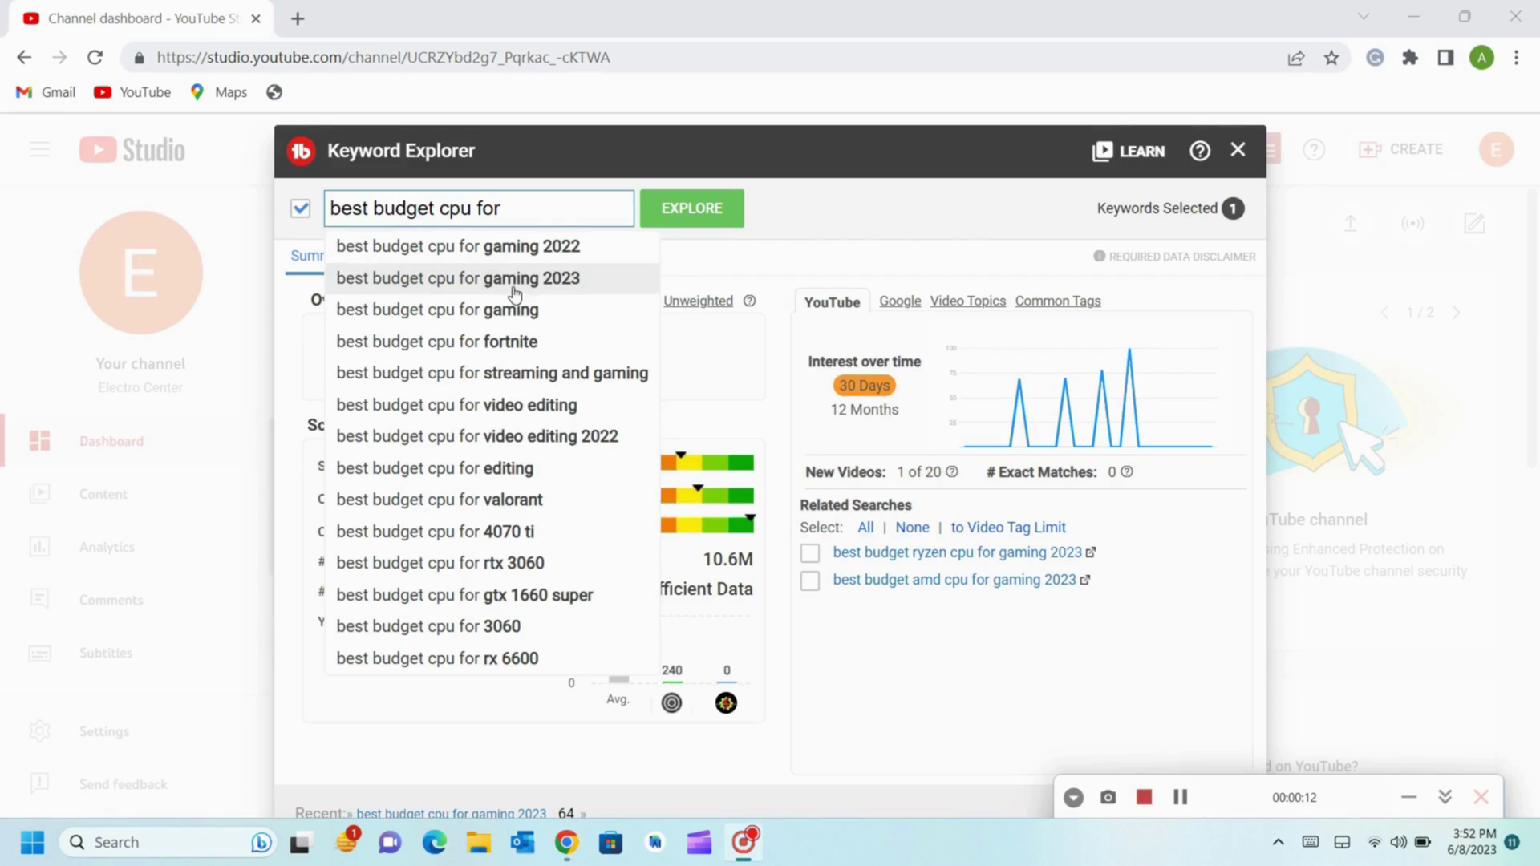
Explore the suggested keyword 'best budget cpu for gaming 2023'.
left_click(514, 278)
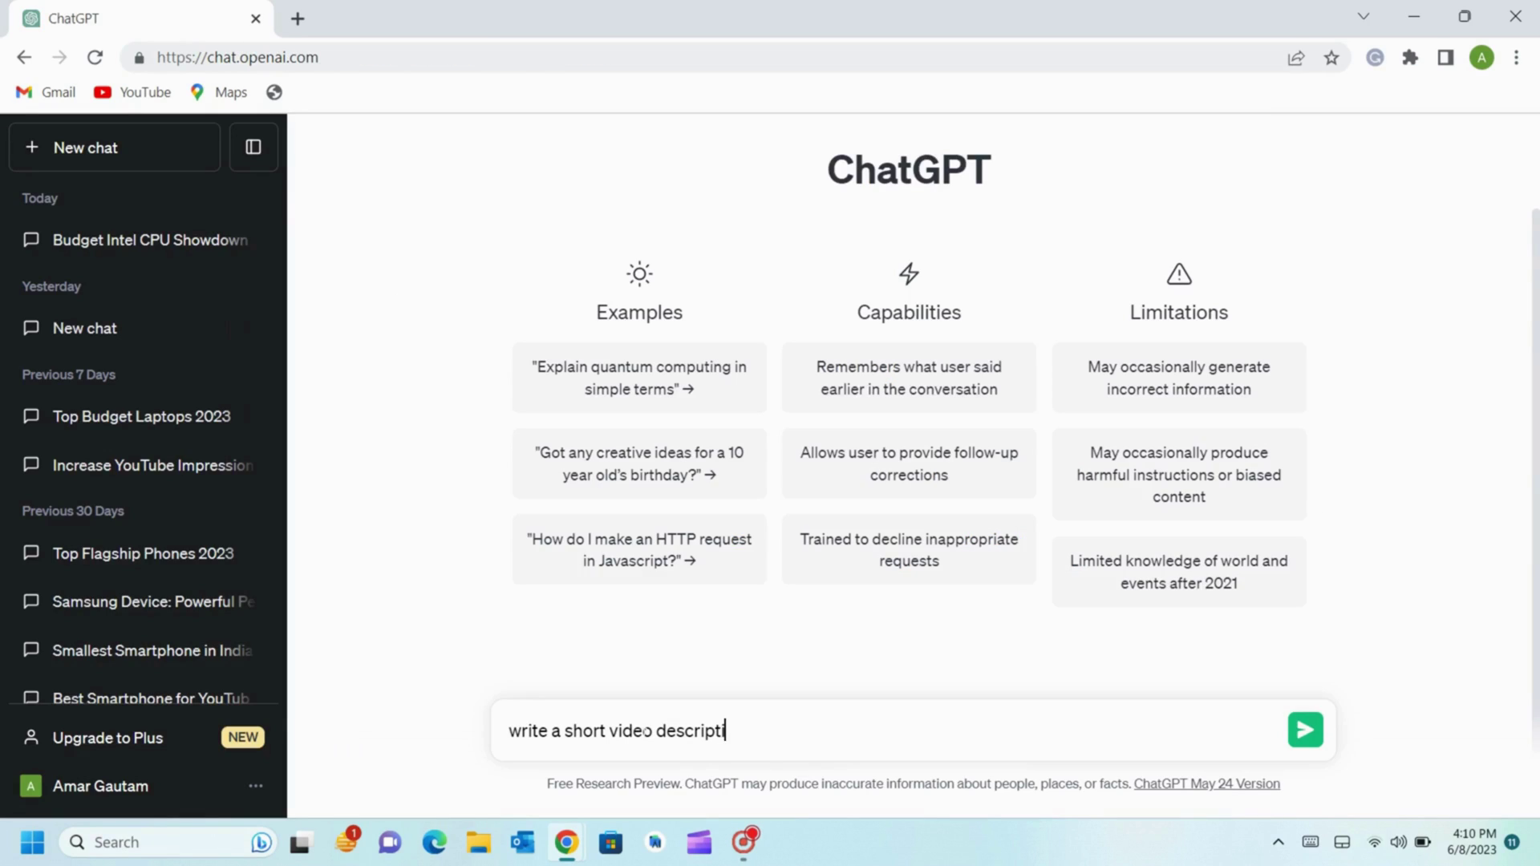
Send ChatGPT a prompt for short video descriptions using the pasted budget CPU tag list.
type("ons with this g")
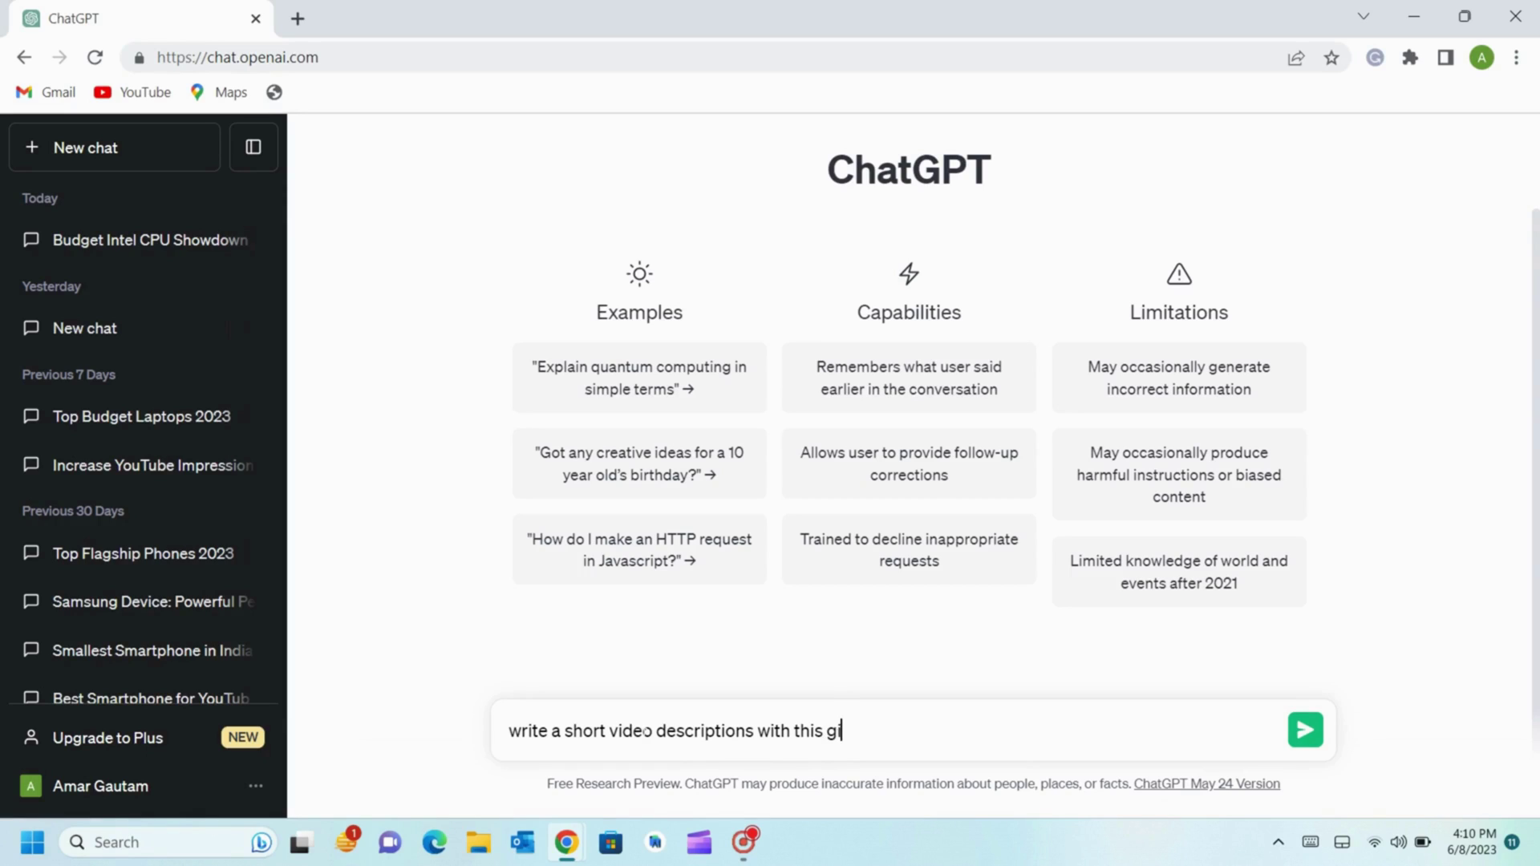
type("iven tags \"")
type("Budget Intel processor,budget CPU 2023,budget gaming CPU 2023,best budget Intel CPU for gaming 2023,best budget Intel CPU 2023,best budget CPU with integrated graphics 2023,best performance CPU 2023,best performance CPU for gaming,best budget CPU 2023,best budget CPU for gaming 2023,best cpu for gaming,gaming pc,budget gaming pc,intel,intel vs amd,best budget amd cpu for gaming 2023,best budget amd cpu 2023,budget amd processor for gaming,budget amd processor")
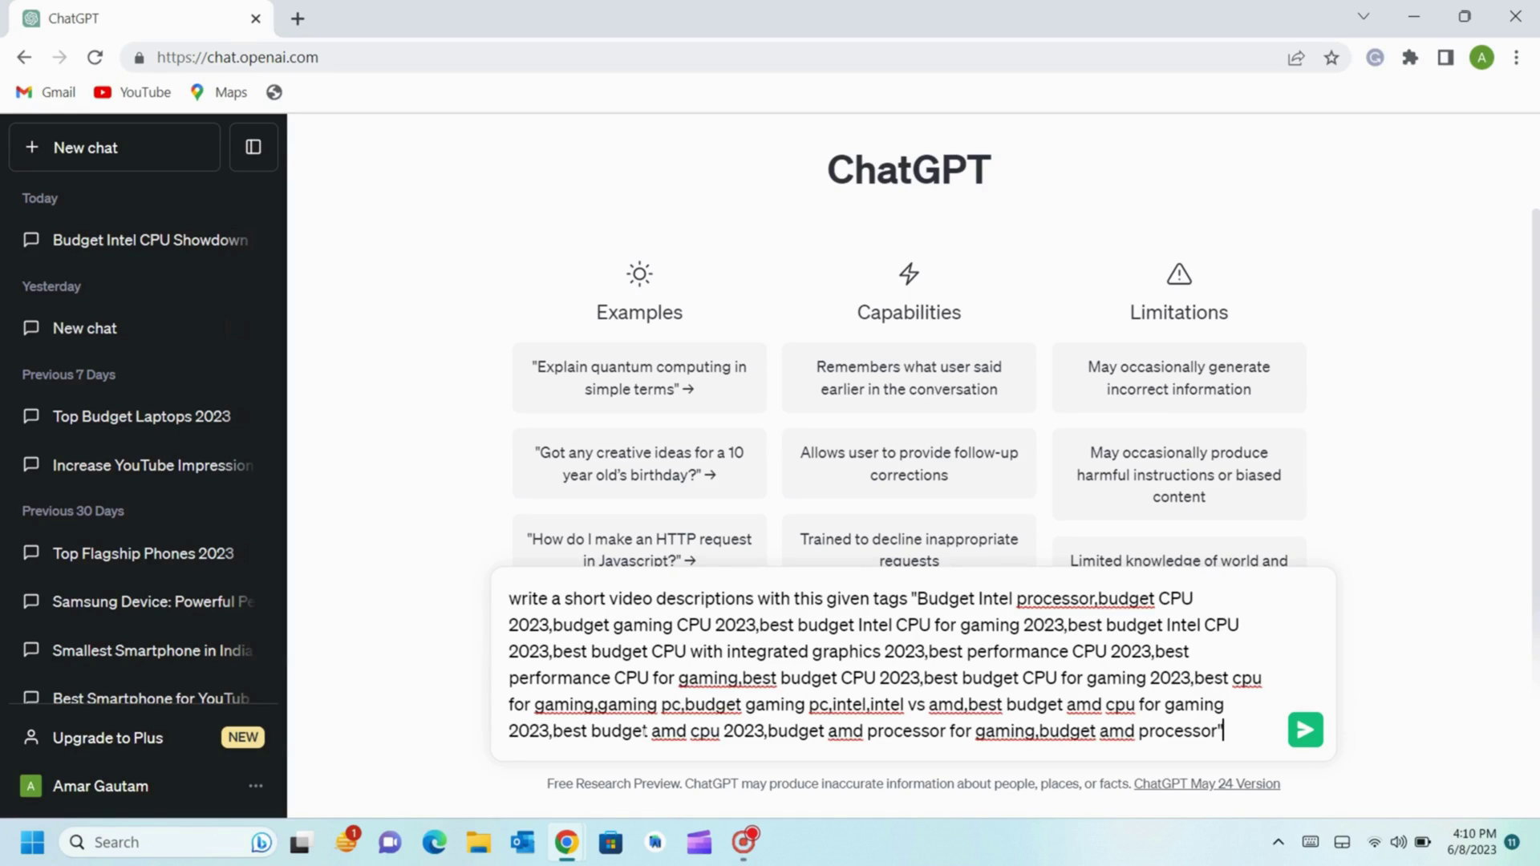
left_click(1305, 742)
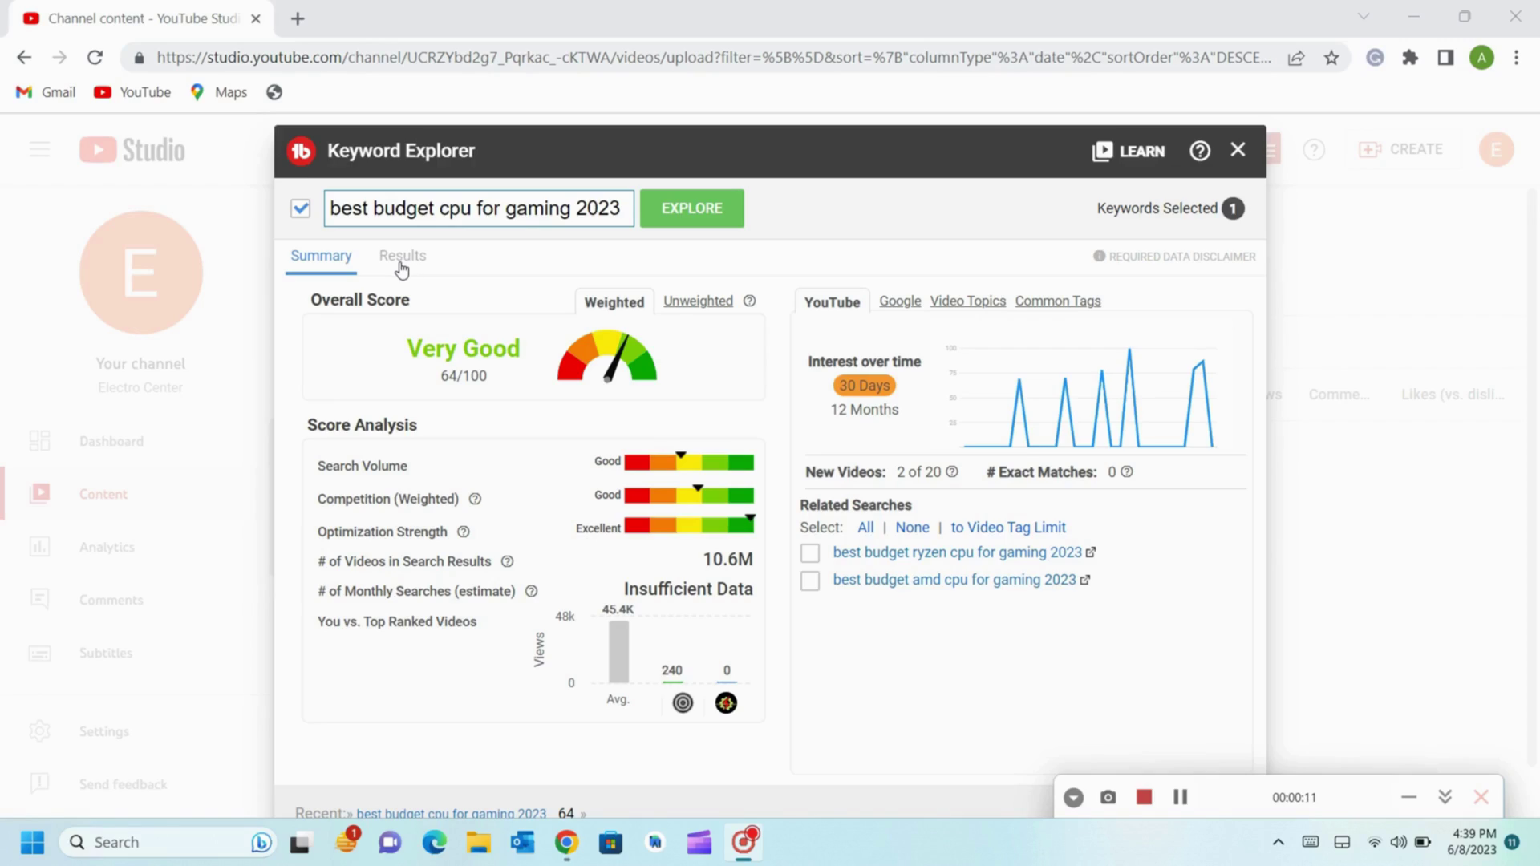
Show search results for 'best budget cpu for gaming 2023' and scroll to the channel's third-ranked video.
left_click(402, 256)
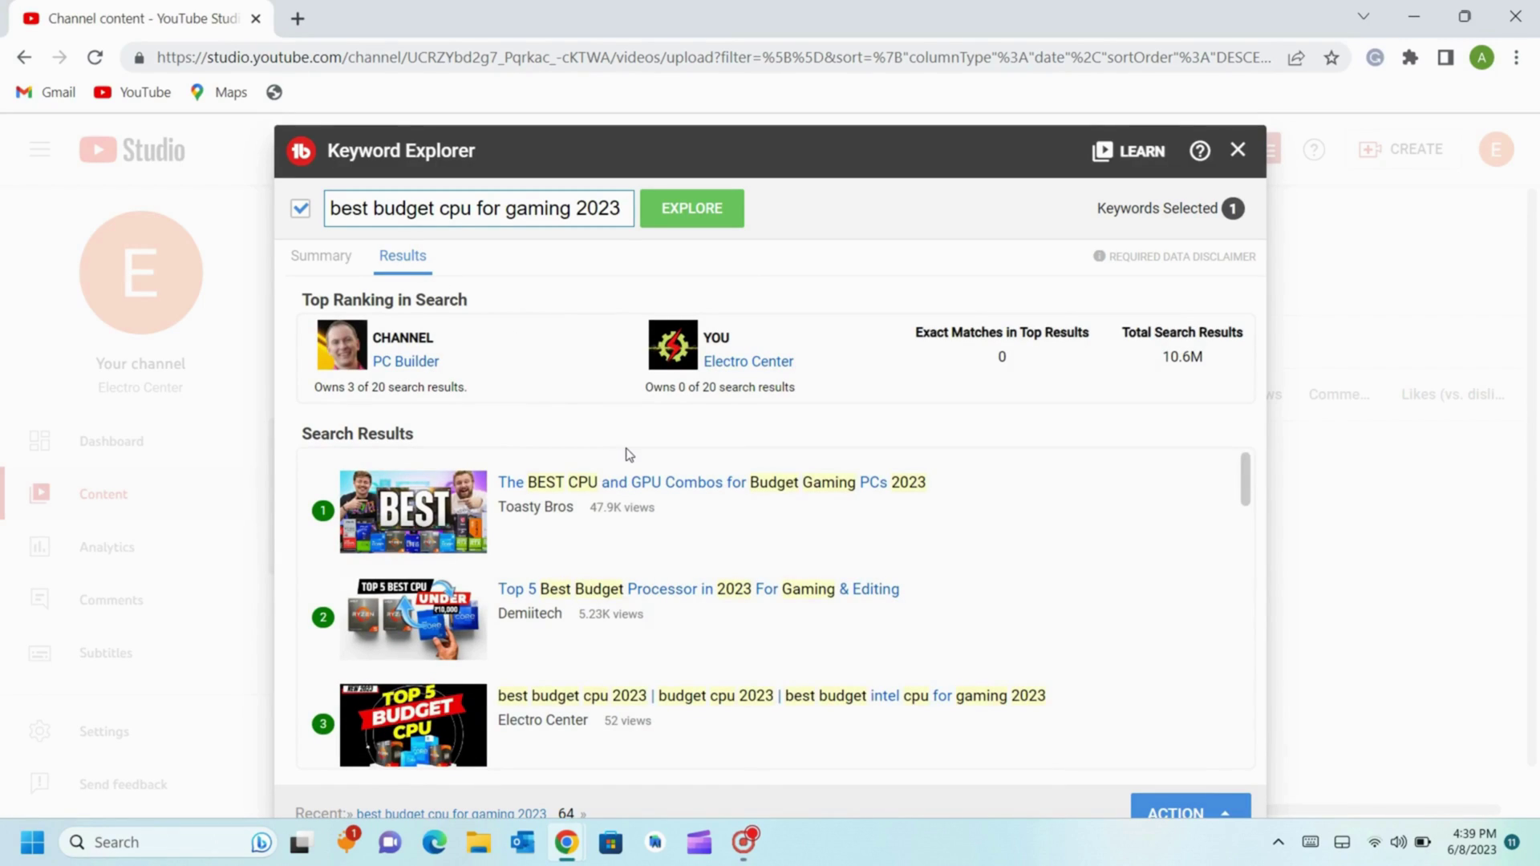
scroll(626, 451, "down", 1)
scroll(629, 450, "up", 1)
scroll(700, 686, "down", 1)
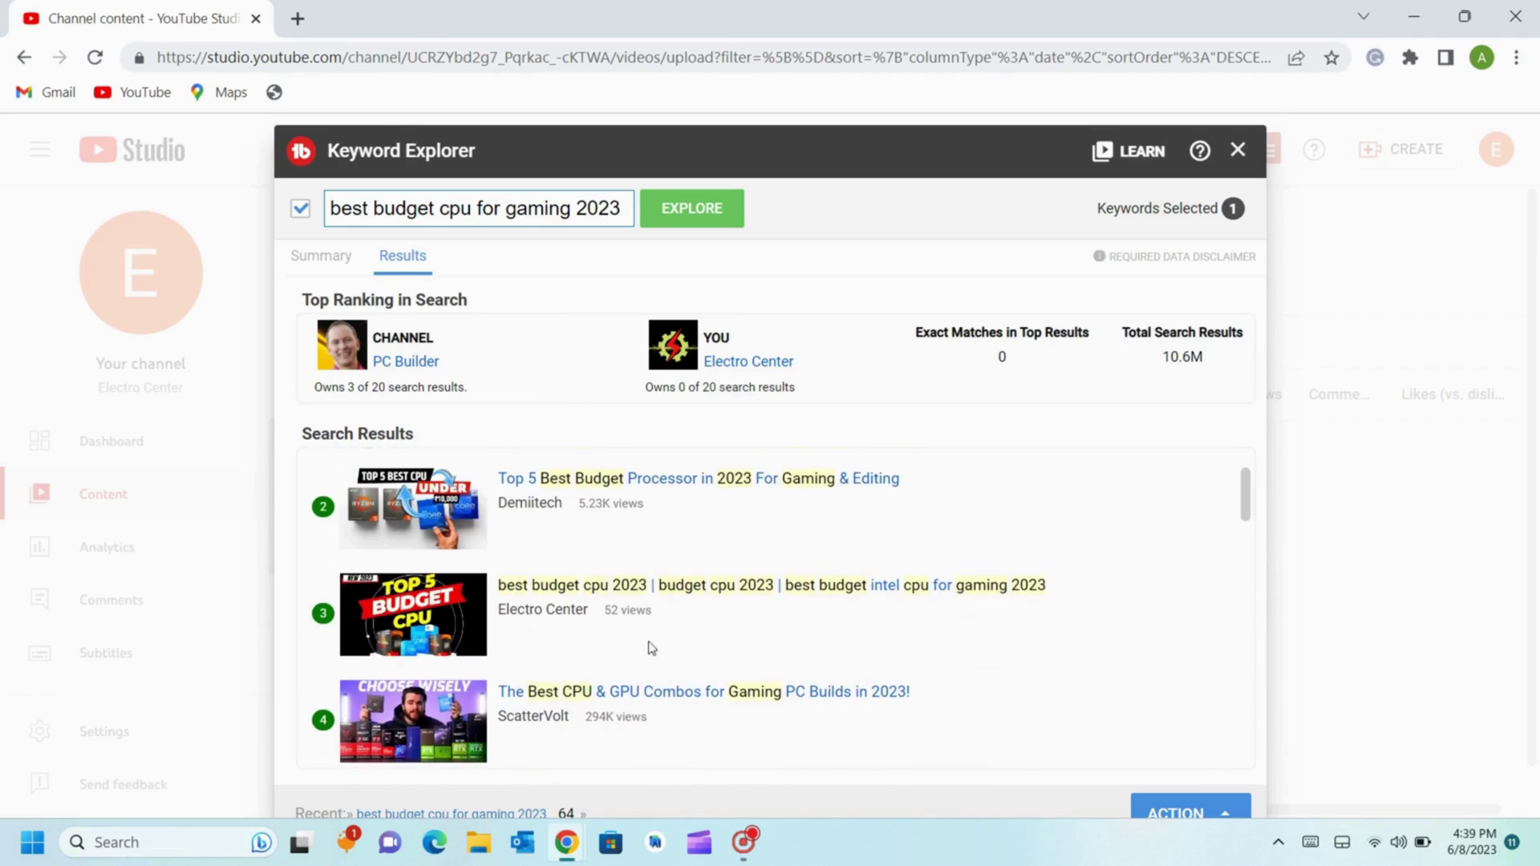